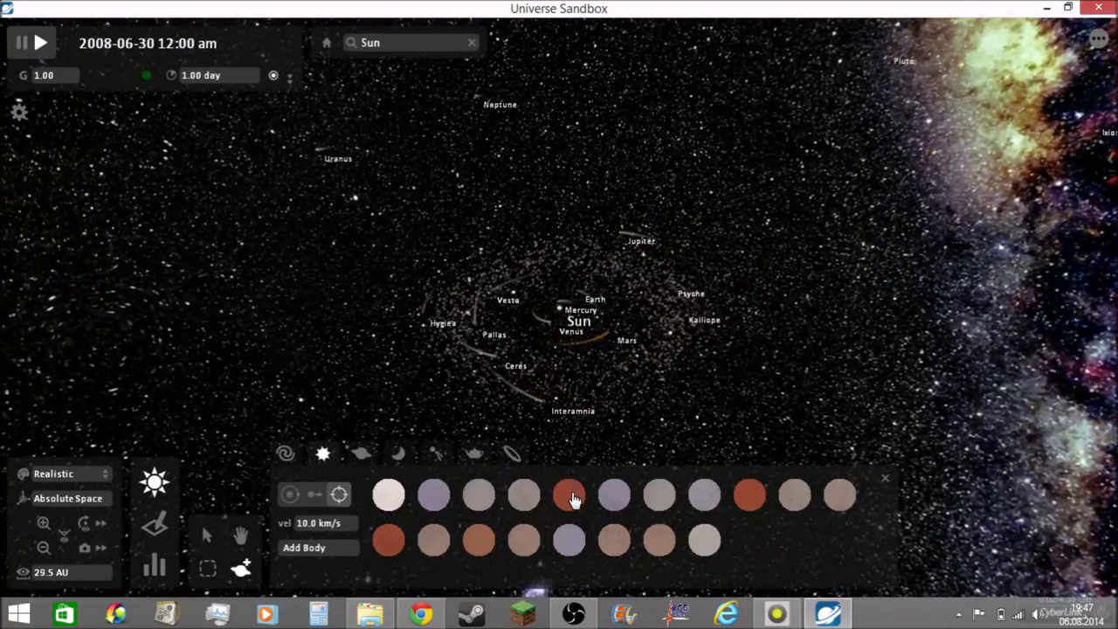
Add the red dwarf Wolf 359 about 20.7 AU from the Sun, then tilt the view toward Saturn.
{"action": "left_click", "coordinate": [572, 495]}
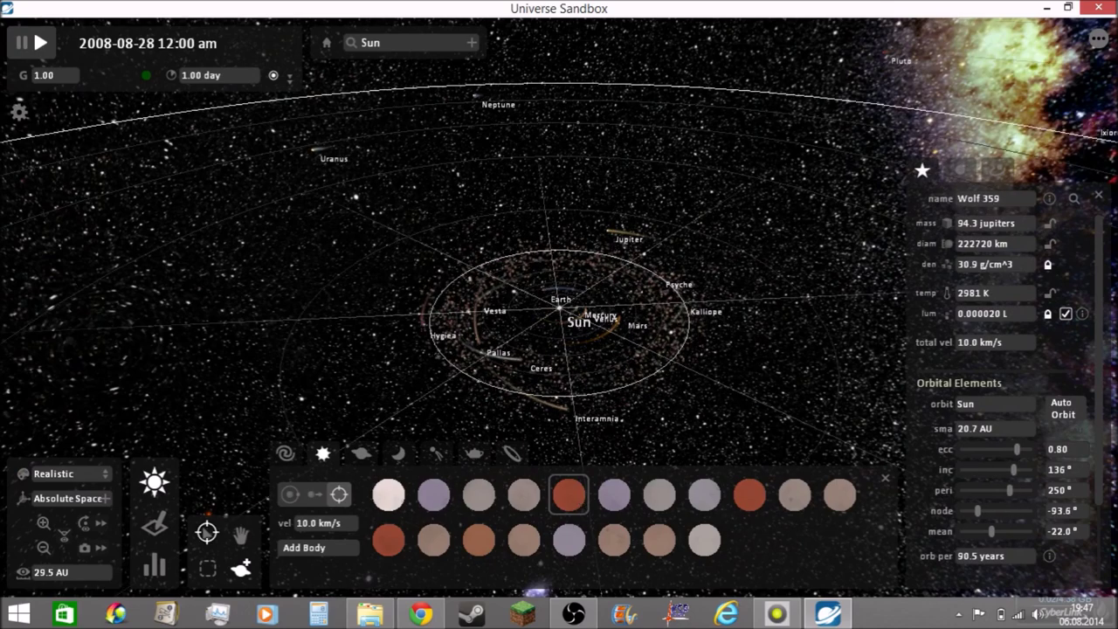
{"action": "left_click", "coordinate": [207, 537]}
{"action": "scroll", "coordinate": [274, 429], "scroll_direction": "down", "scroll_amount": 3}
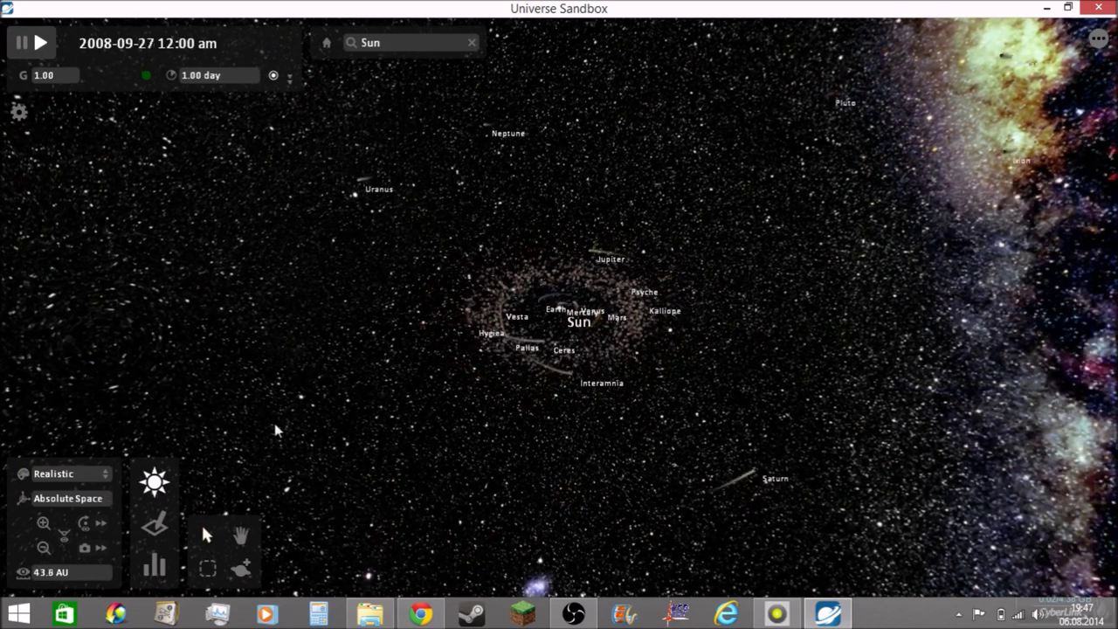
{"action": "scroll", "coordinate": [292, 412], "scroll_direction": "up", "scroll_amount": 3}
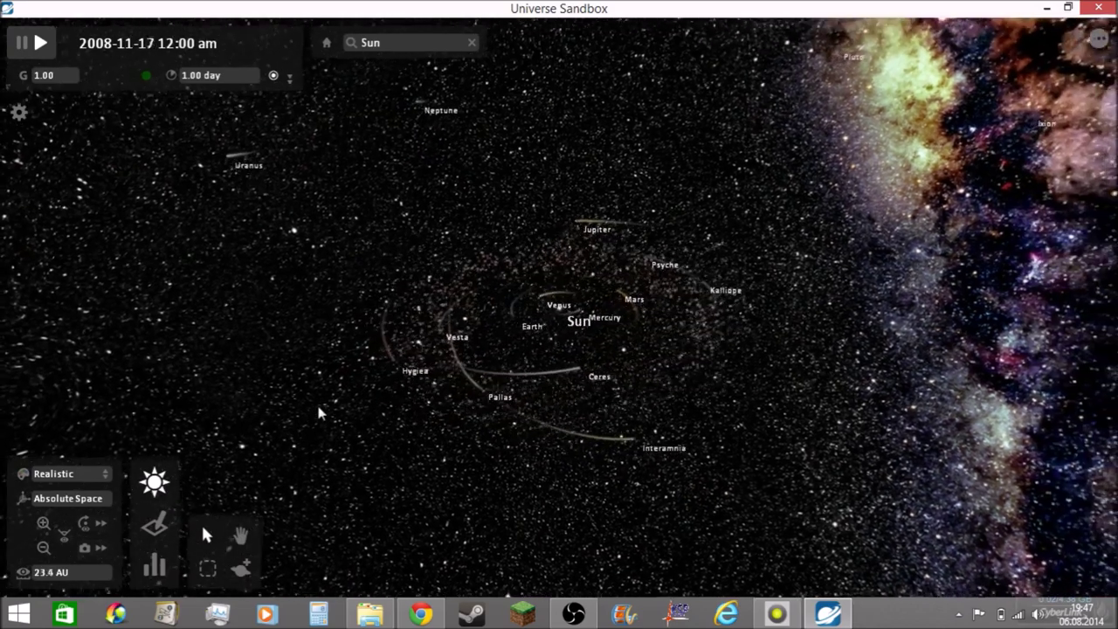
{"action": "left_click_drag", "start_coordinate": [320, 413], "coordinate": [420, 259]}
{"action": "left_click_drag", "start_coordinate": [320, 342], "coordinate": [571, 315]}
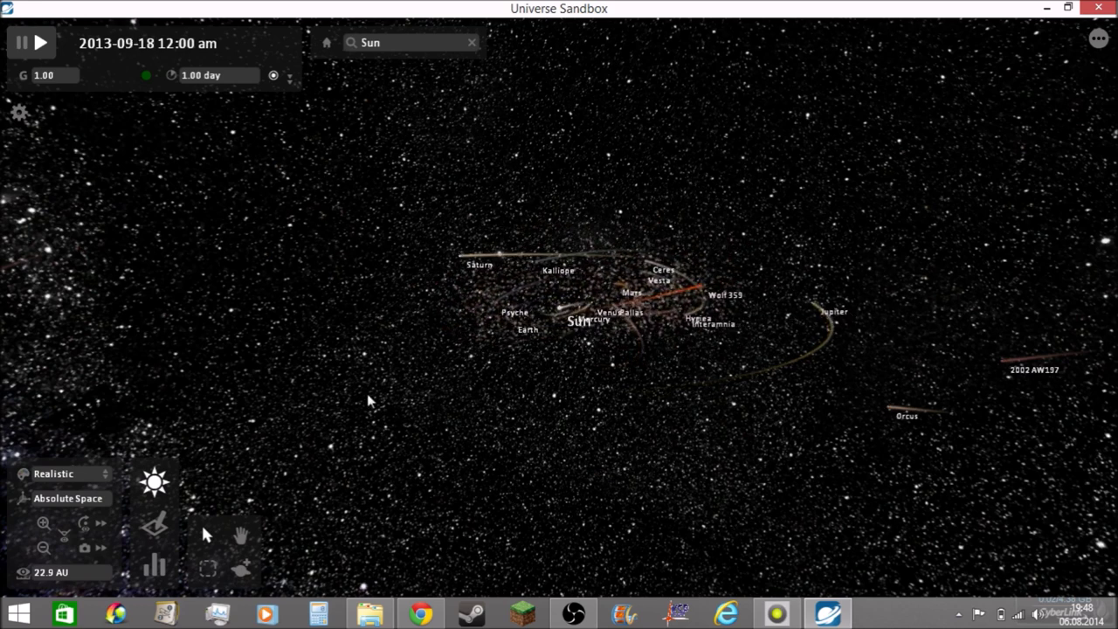
{"action": "left_click_drag", "start_coordinate": [354, 375], "coordinate": [526, 425]}
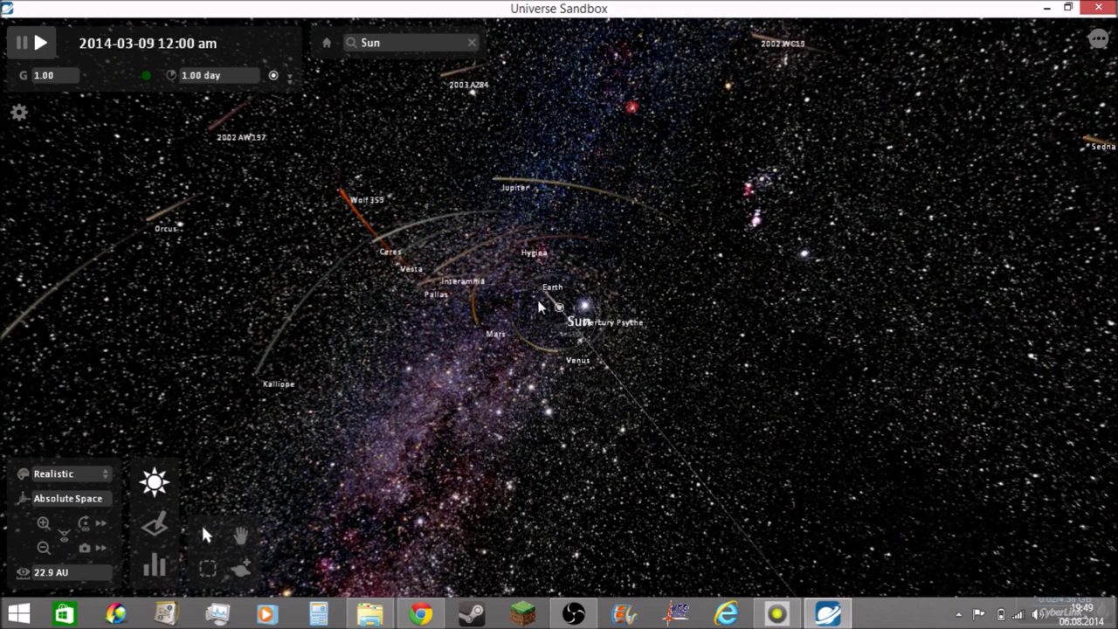
Show Earth's orbital elements: eccentricity 0.13, inclination 9.06°, period 1.05 years.
{"action": "left_click", "coordinate": [527, 289]}
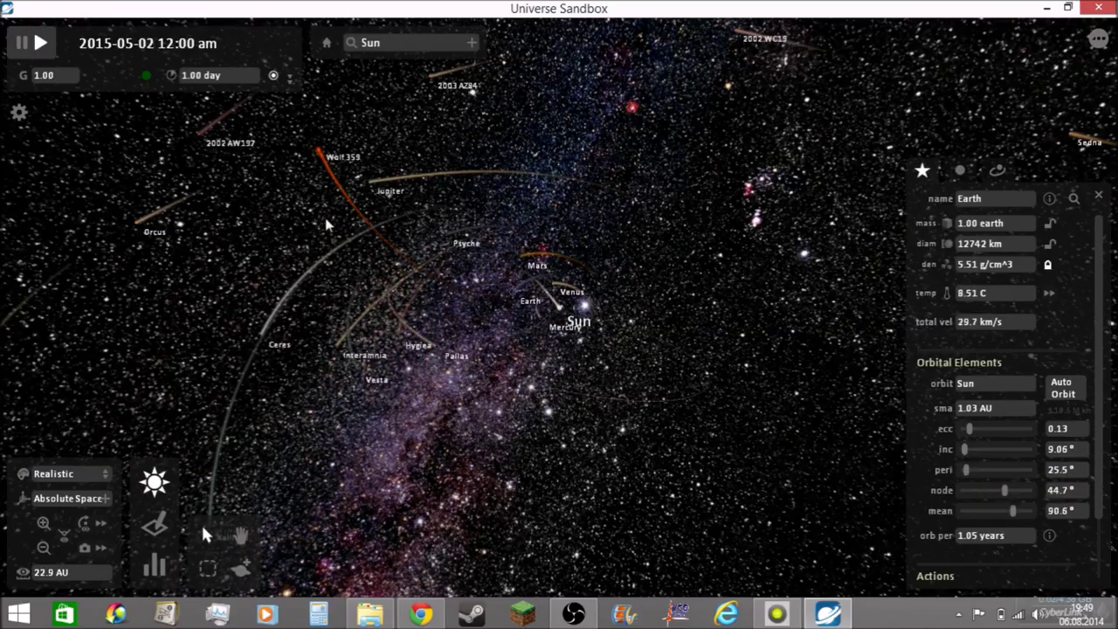
Inspect Jupiter's stretched orbit, then zoom out and show Saturn's properties (mass 95.2 earths).
{"action": "left_click", "coordinate": [356, 194]}
{"action": "left_click_drag", "start_coordinate": [364, 192], "coordinate": [255, 294]}
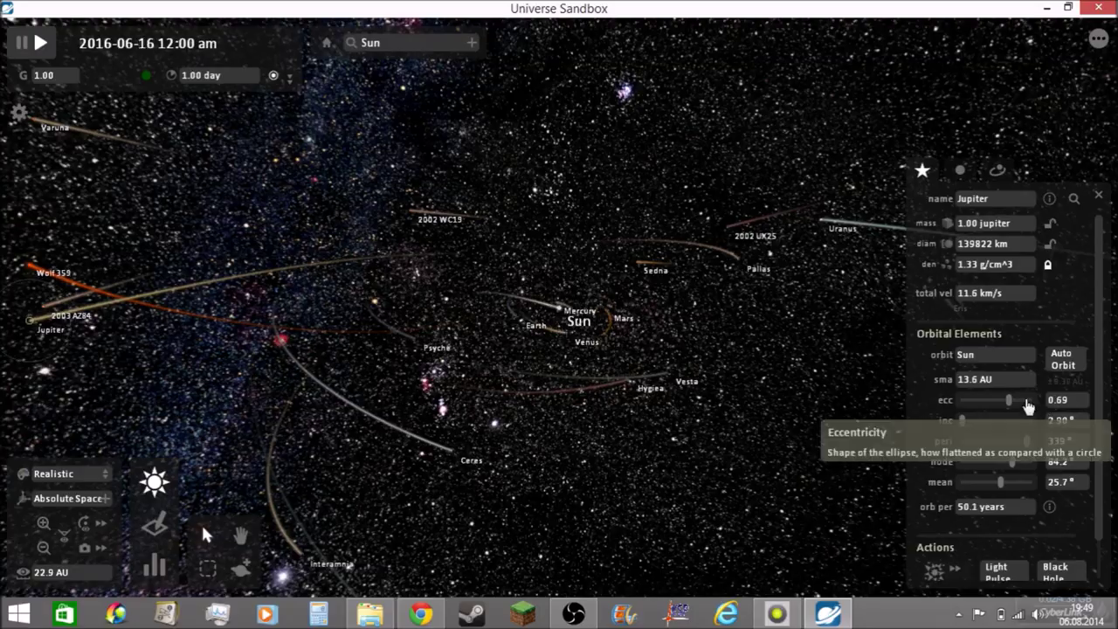
{"action": "left_click_drag", "start_coordinate": [572, 437], "coordinate": [539, 533]}
{"action": "scroll", "coordinate": [539, 533], "scroll_direction": "down", "scroll_amount": 5}
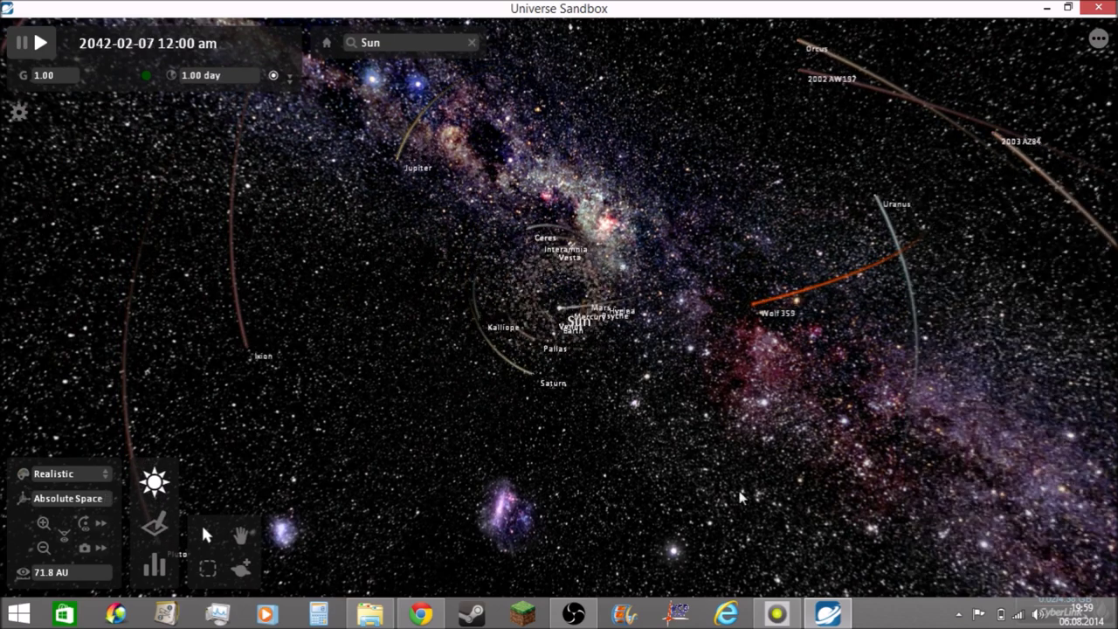
{"action": "left_click", "coordinate": [637, 368]}
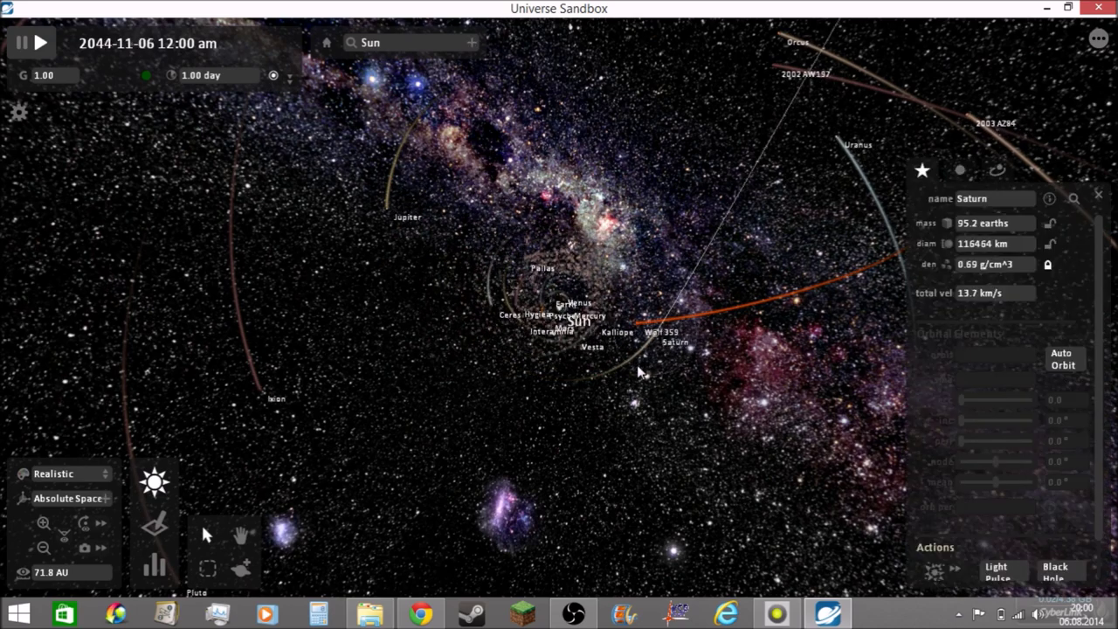
Close Saturn's details, zoom in on the Sun, and show Mercury's orbital properties.
{"action": "left_click", "coordinate": [427, 386]}
{"action": "scroll", "coordinate": [427, 386], "scroll_direction": "up", "scroll_amount": 5}
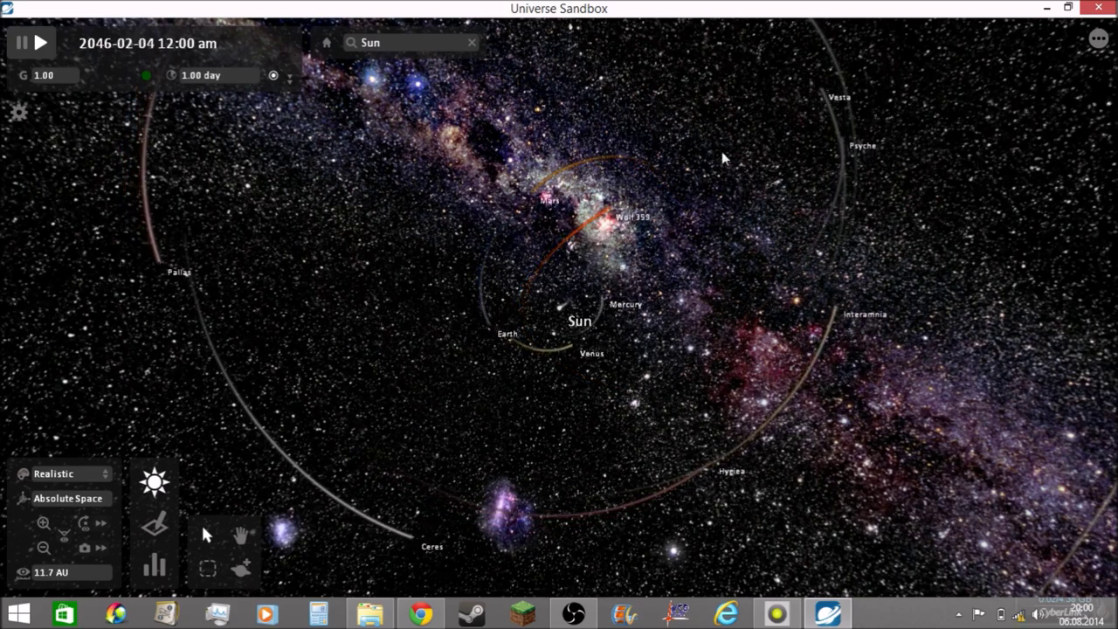
{"action": "left_click", "coordinate": [597, 266]}
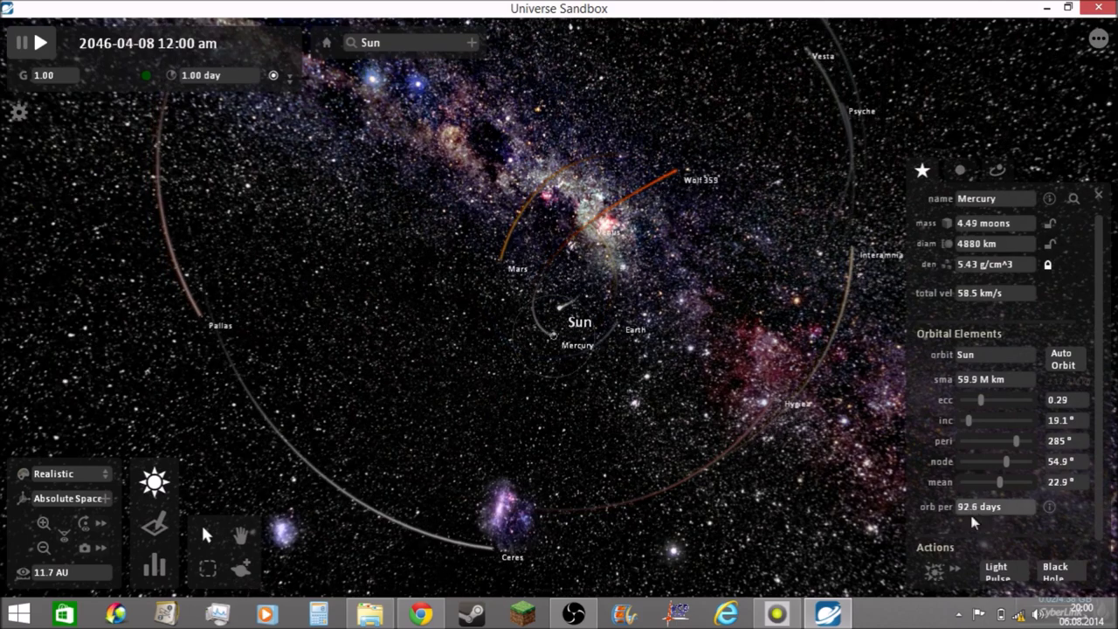
Show the asteroid Interamnia's properties (317 km, 37.0 km/s) and orbit the camera around the Sun.
{"action": "left_click", "coordinate": [855, 220]}
{"action": "left_click_drag", "start_coordinate": [822, 246], "coordinate": [729, 349]}
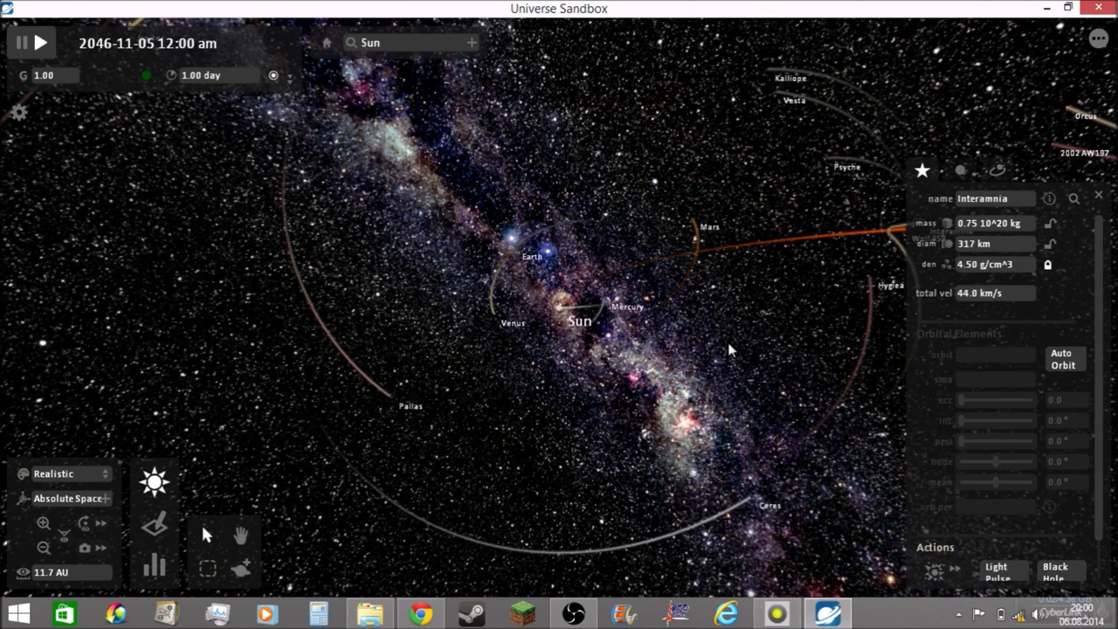
{"action": "left_click_drag", "start_coordinate": [754, 366], "coordinate": [776, 78]}
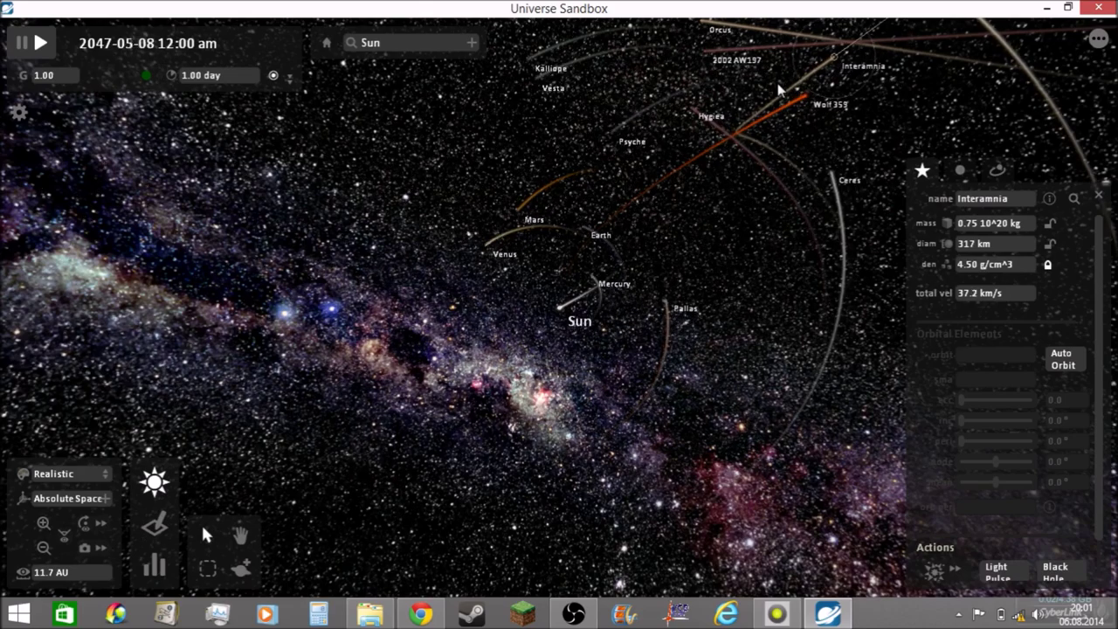
{"action": "scroll", "coordinate": [779, 88], "scroll_direction": "down", "scroll_amount": 5}
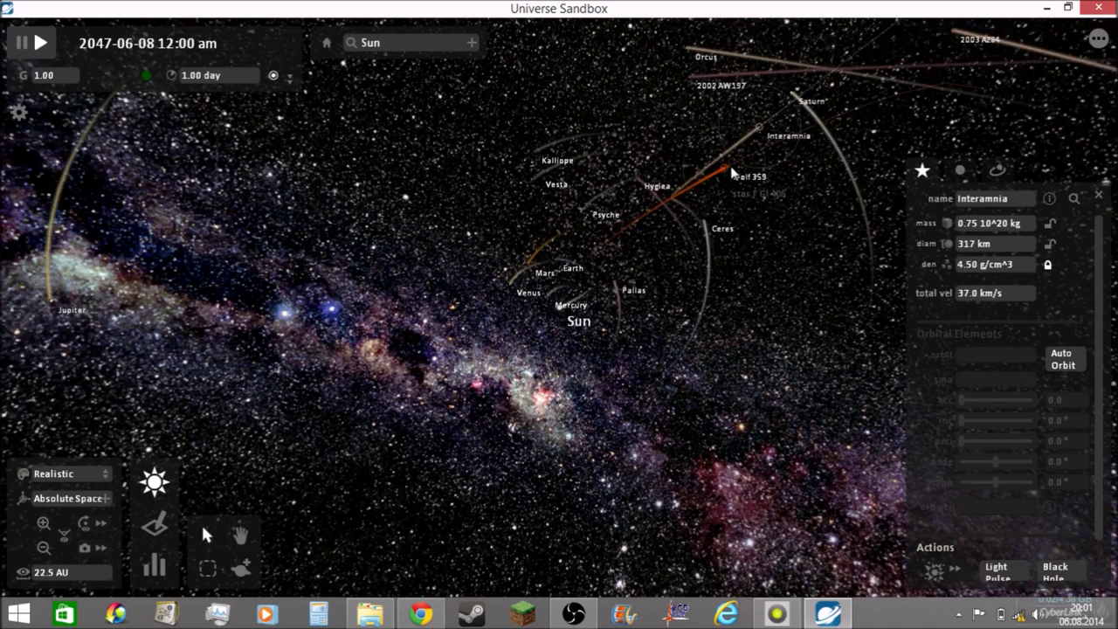
Focus the camera on Interamnia, then back on the Sun, and show Jupiter's details.
{"action": "scroll", "coordinate": [733, 173], "scroll_direction": "down", "scroll_amount": 5}
{"action": "left_click_drag", "start_coordinate": [732, 173], "coordinate": [763, 223]}
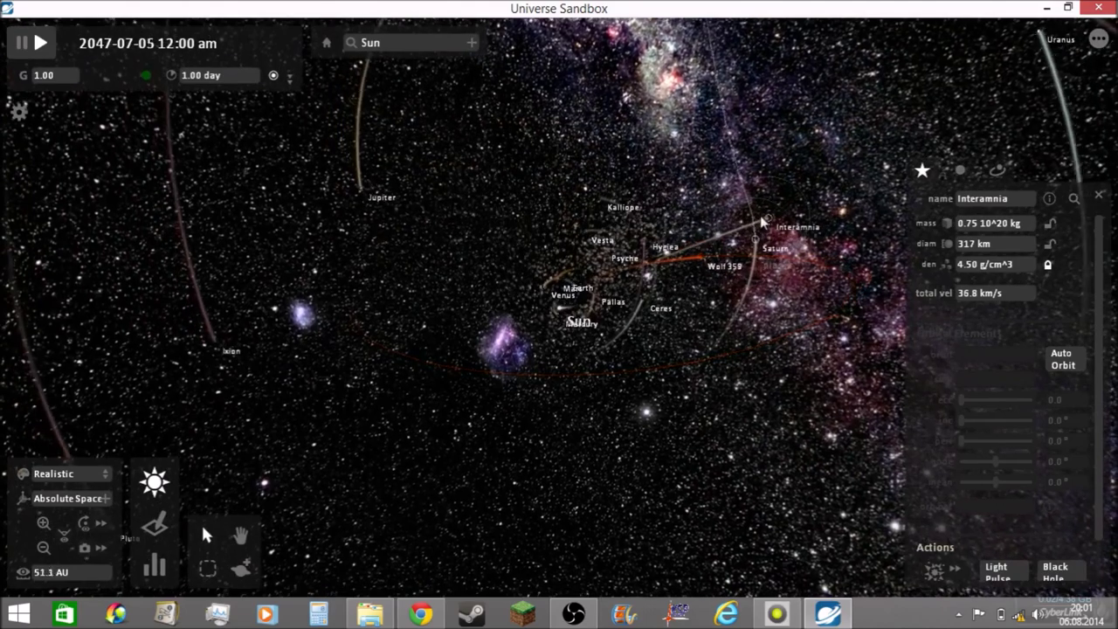
{"action": "double_click", "coordinate": [761, 219]}
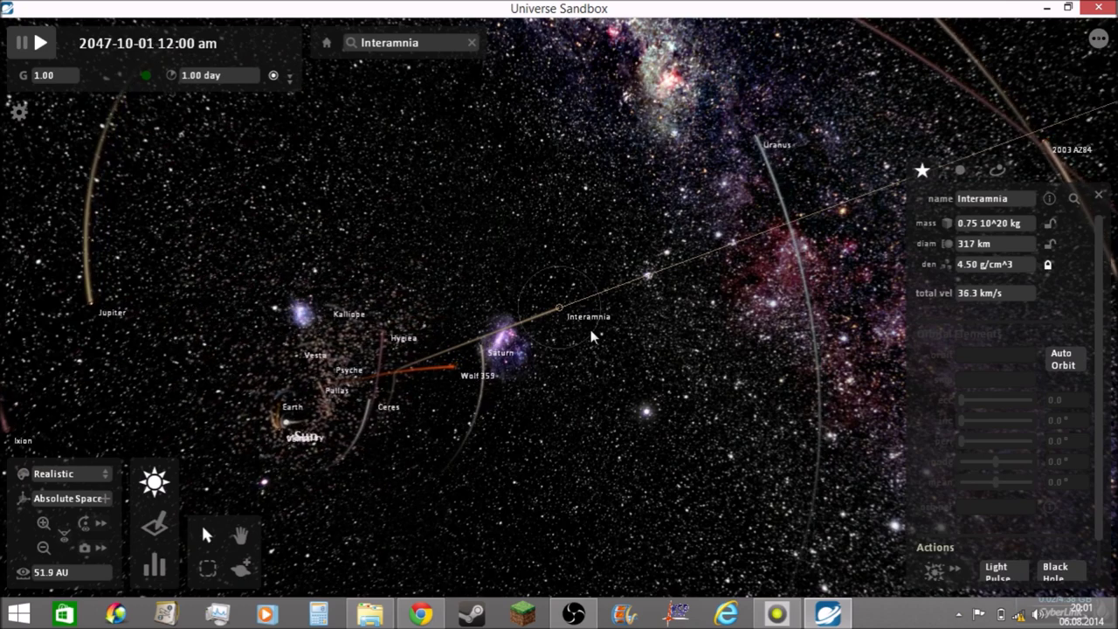
{"action": "double_click", "coordinate": [280, 423]}
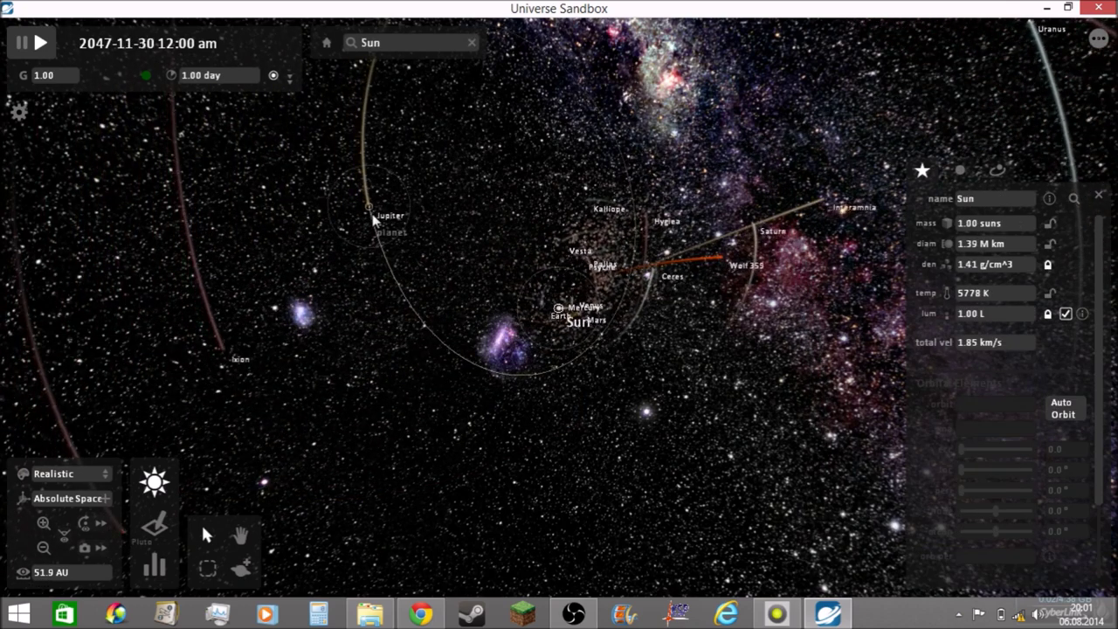
{"action": "left_click", "coordinate": [372, 215]}
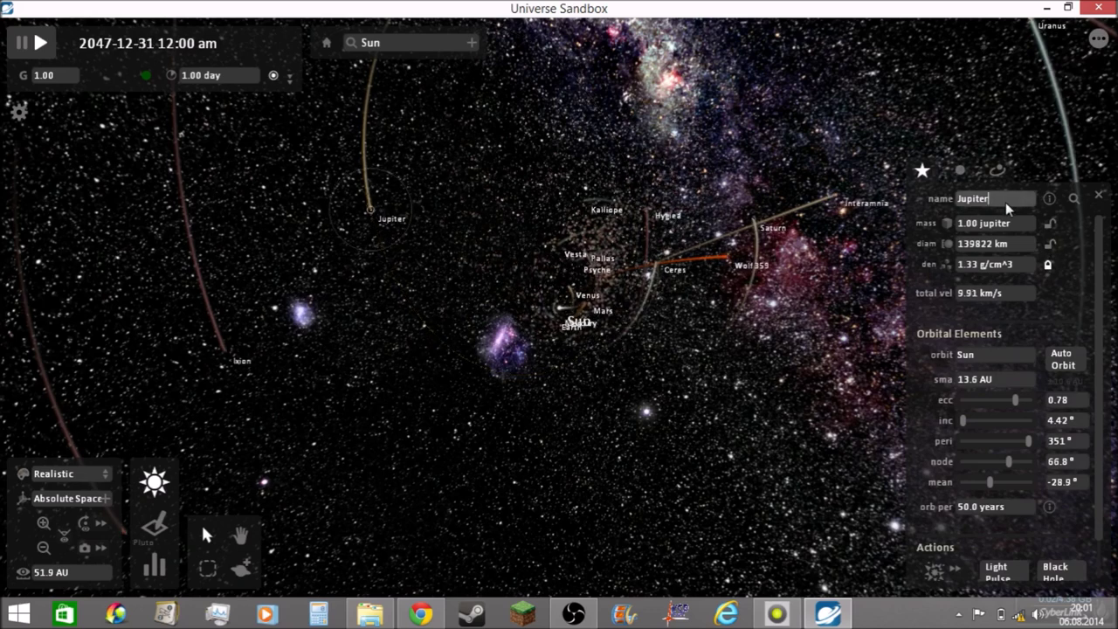
Rename Jupiter to 'I hope you enjoyed this Video', then select Wolf 359.
{"action": "key", "text": "BackSpace"}
{"action": "key", "text": "BackSpace"}
{"action": "key", "text": "BackSpace"}
{"action": "key", "text": "BackSpace"}
{"action": "key", "text": "BackSpace"}
{"action": "key", "text": "BackSpace"}
{"action": "key", "text": "BackSpace"}
{"action": "type", "text": "I h"}
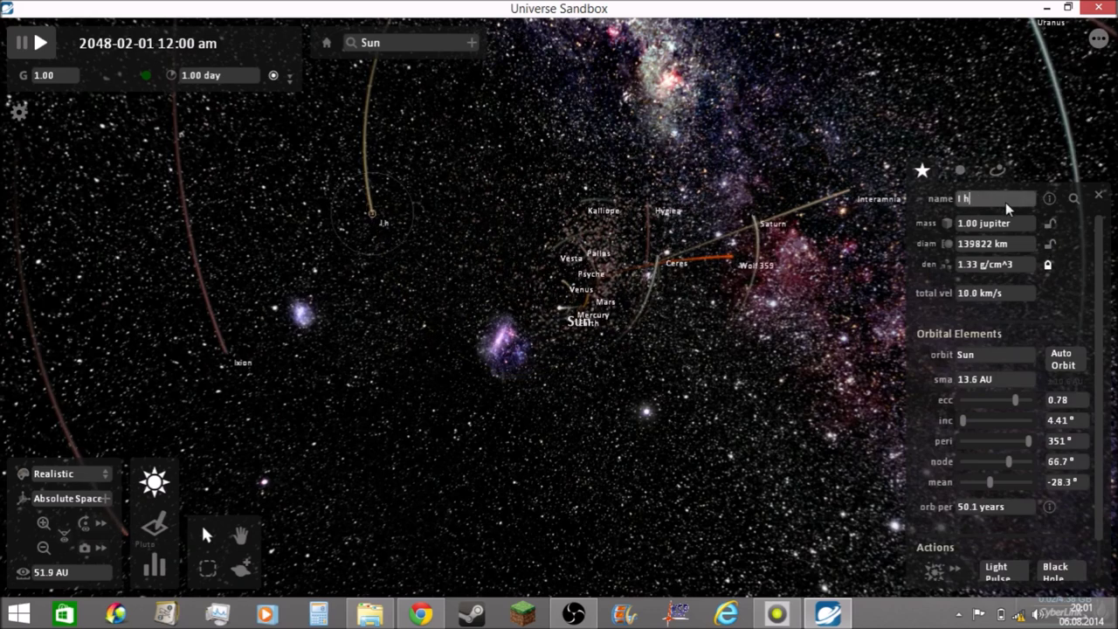
{"action": "type", "text": "p"}
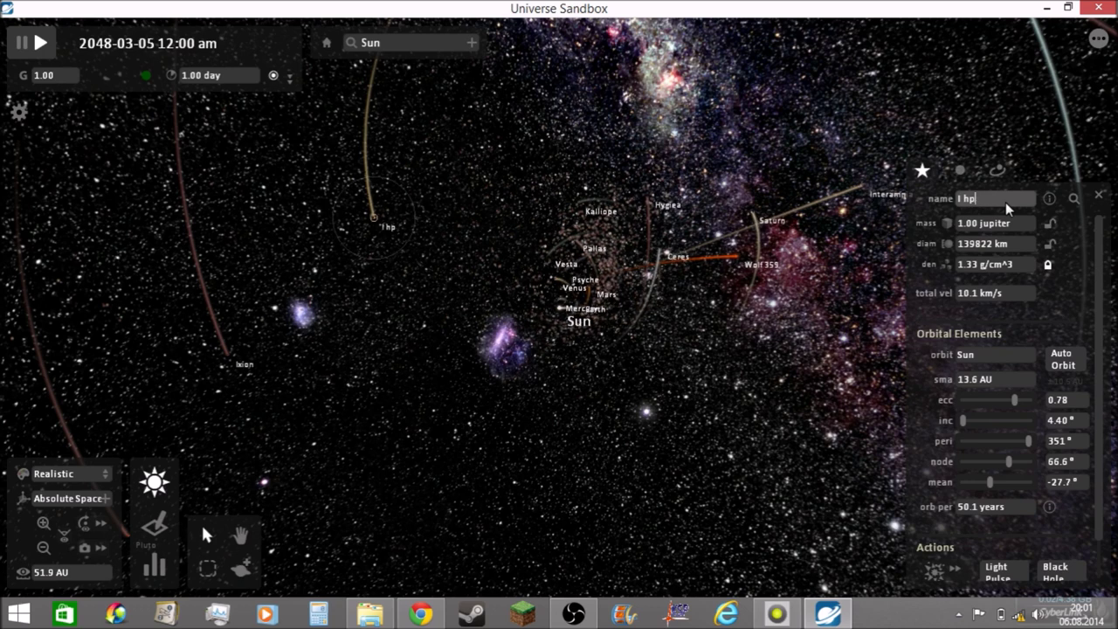
{"action": "key", "text": "BackSpace"}
{"action": "type", "text": "ope yo"}
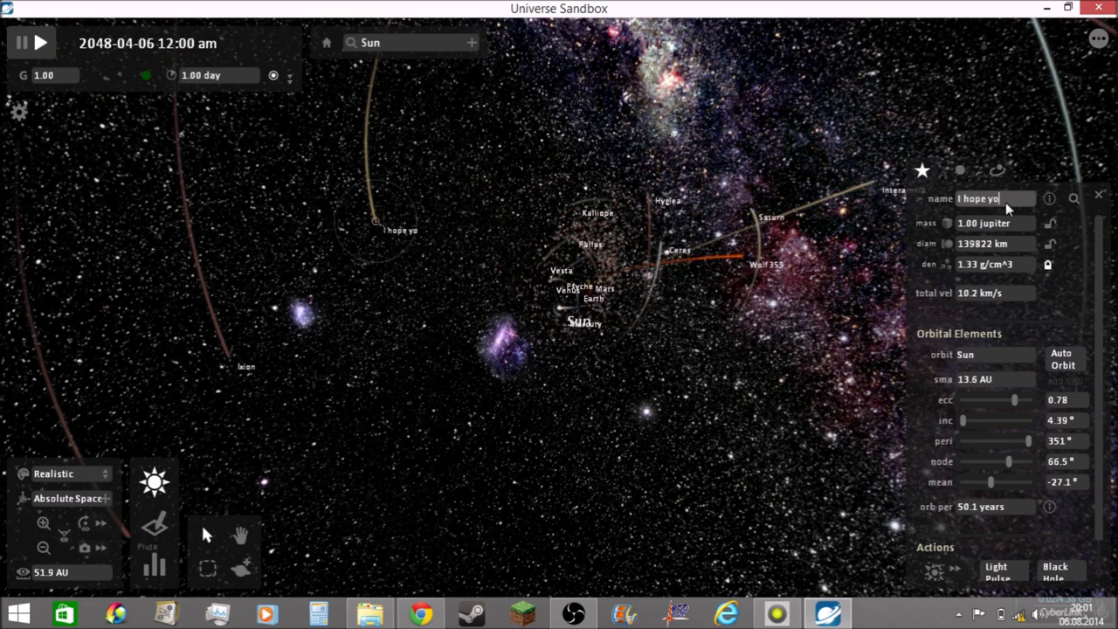
{"action": "type", "text": "u hv"}
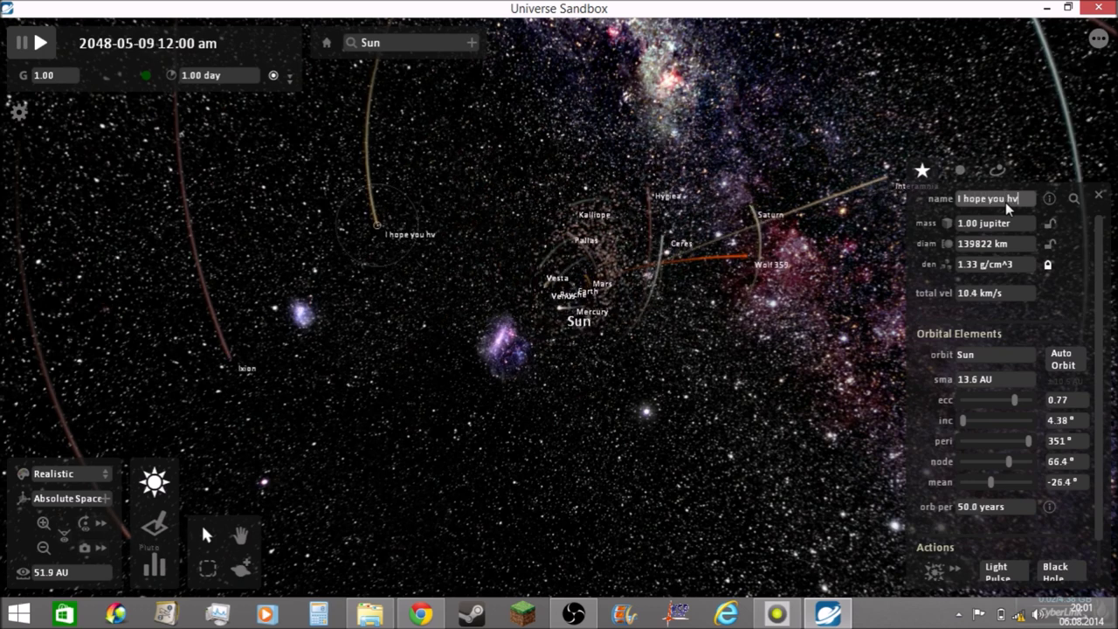
{"action": "key", "text": "BackSpace"}
{"action": "key", "text": "BackSpace"}
{"action": "type", "text": "enj"}
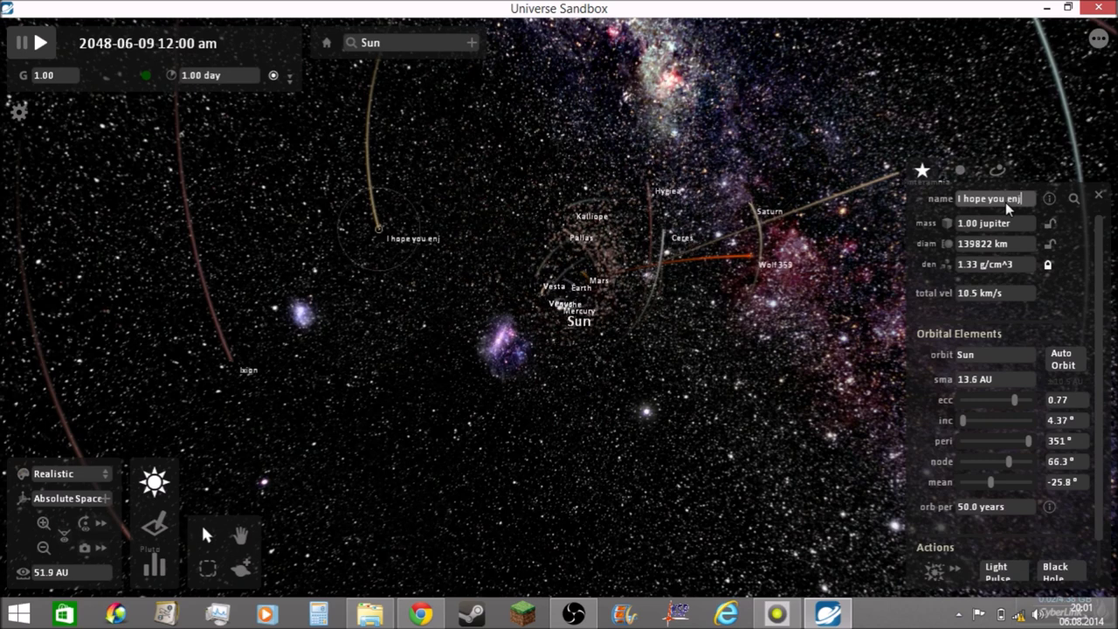
{"action": "type", "text": "oy"}
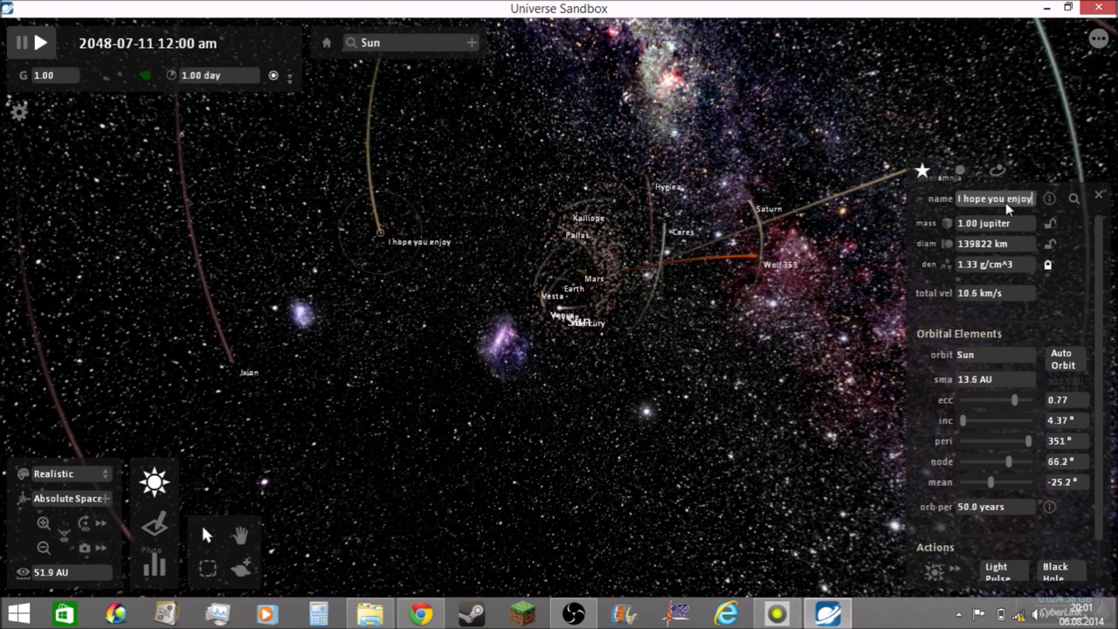
{"action": "type", "text": "ed this V"}
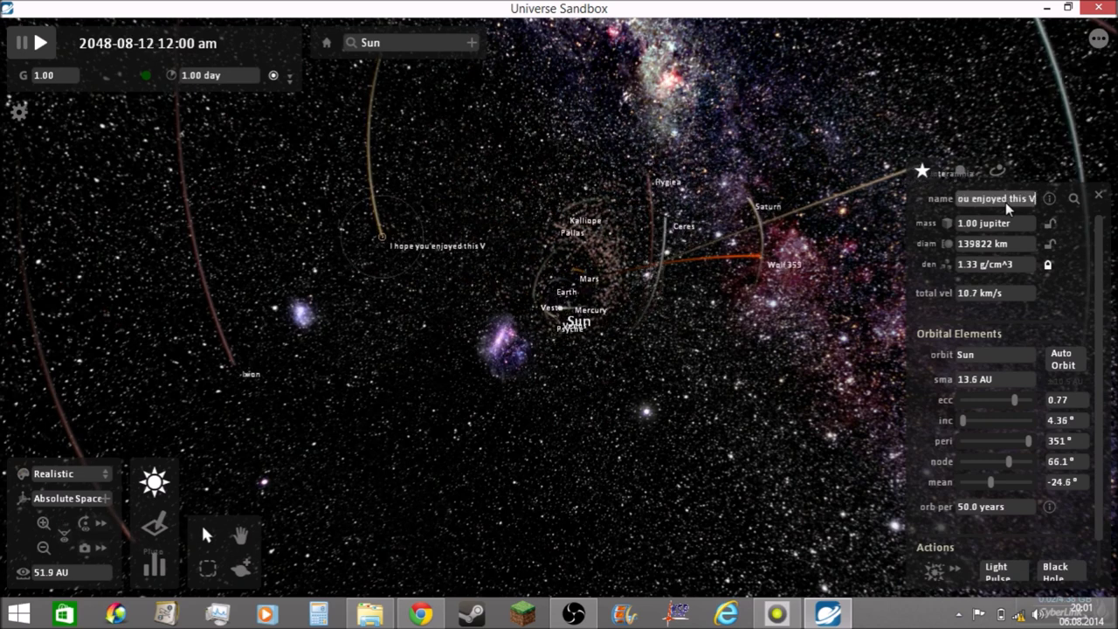
{"action": "type", "text": "ideo"}
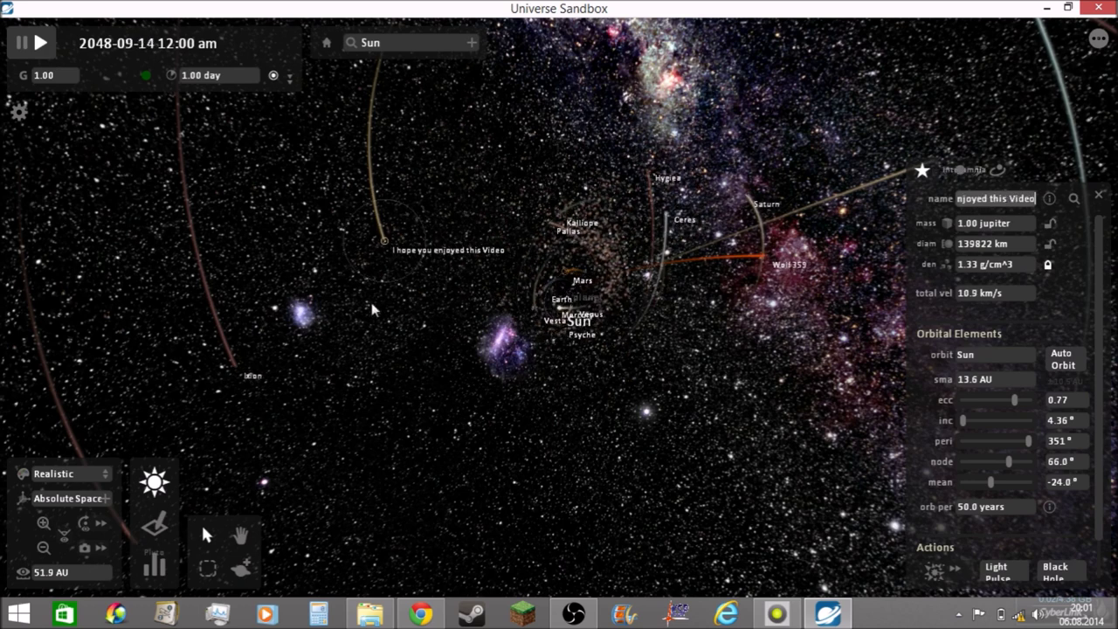
{"action": "left_click", "coordinate": [767, 258]}
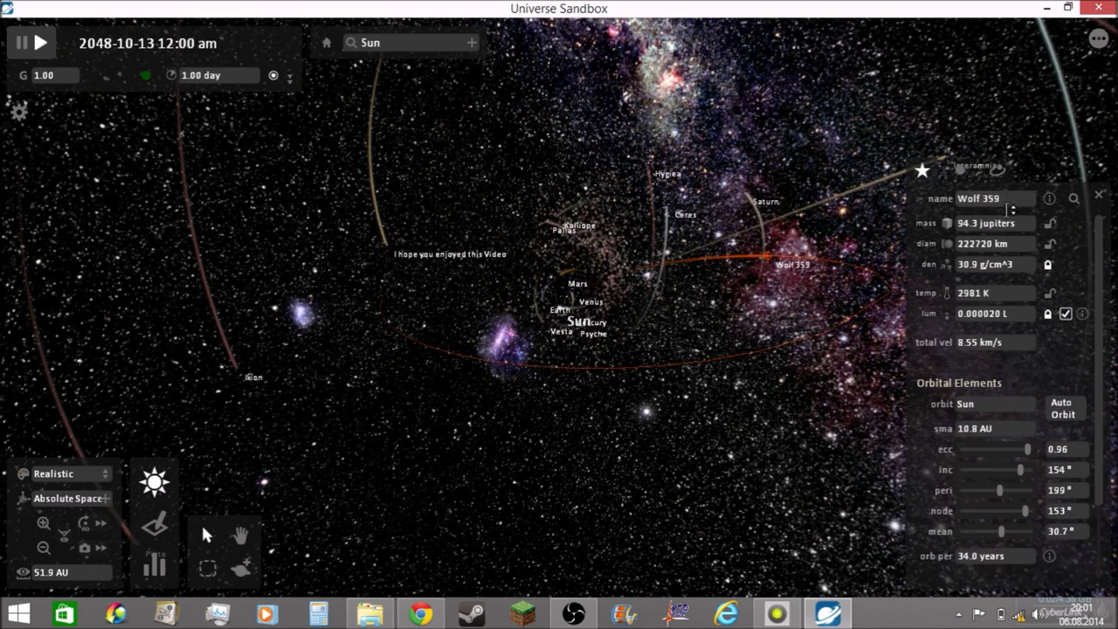
Clear Wolf 359's name and type 'Like Share and leave al' as its new name.
{"action": "key", "text": "ctrl+a"}
{"action": "key", "text": "BackSpace"}
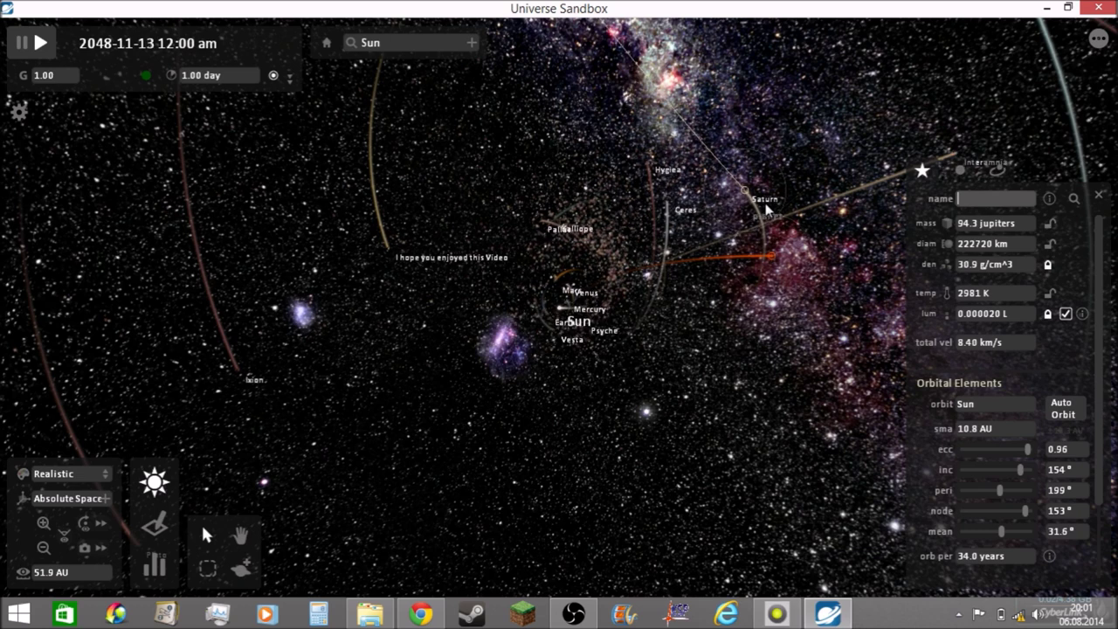
{"action": "type", "text": "Like S"}
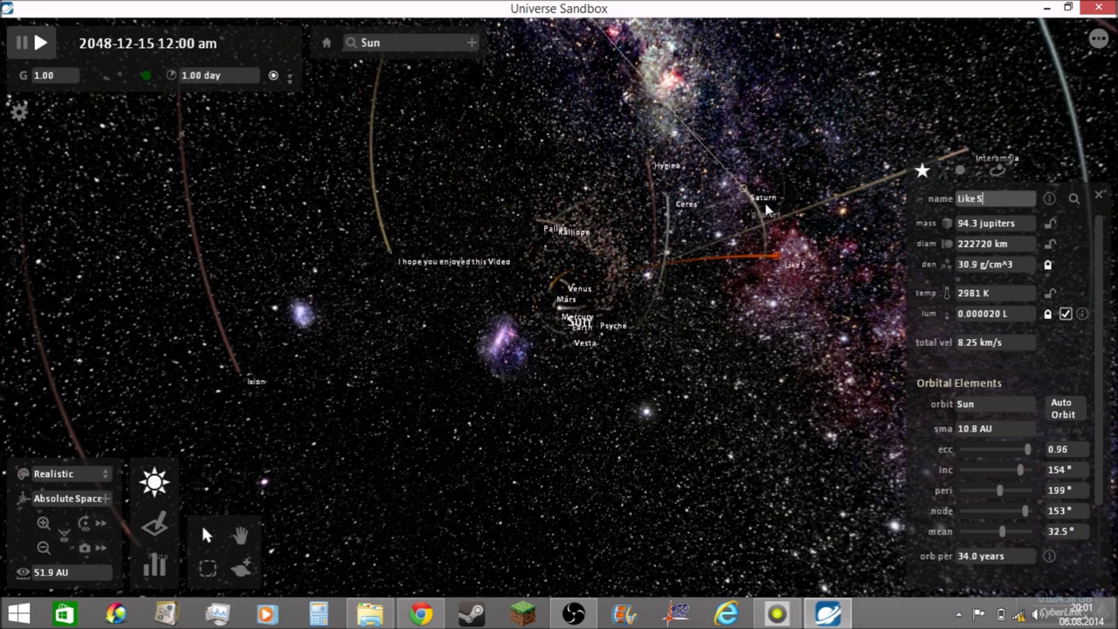
{"action": "type", "text": "har"}
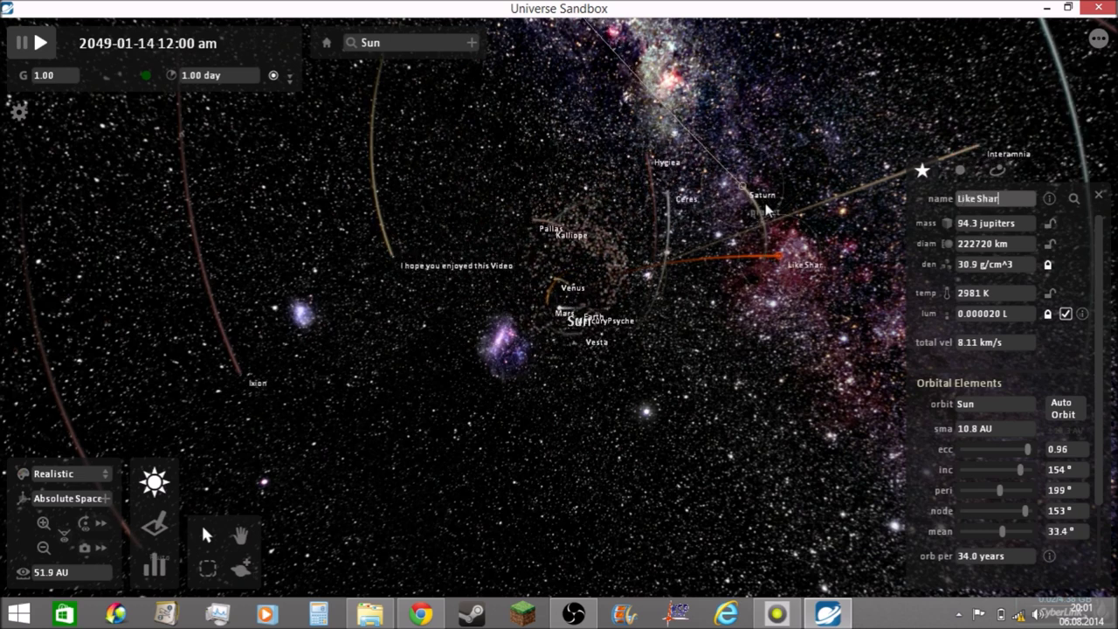
{"action": "type", "text": "e and"}
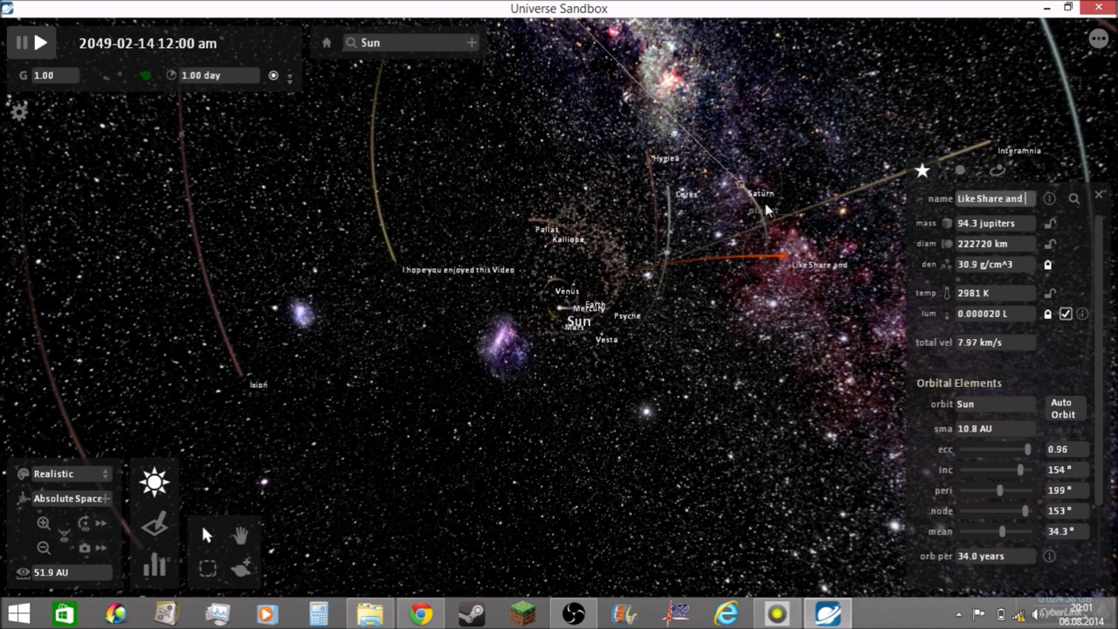
{"action": "type", "text": " le"}
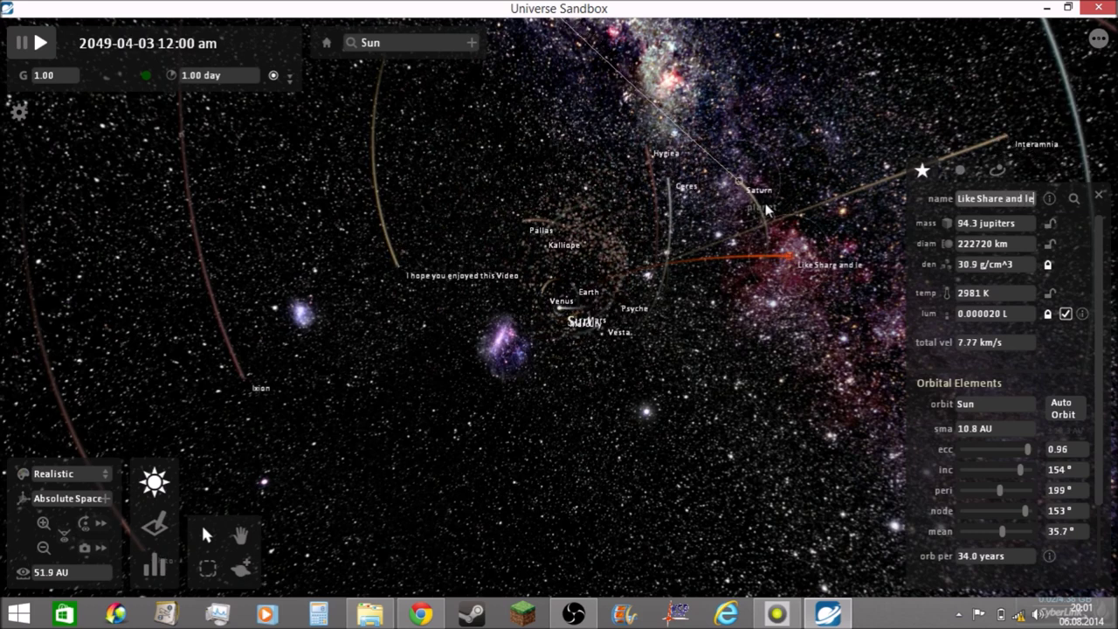
{"action": "type", "text": "ave al"}
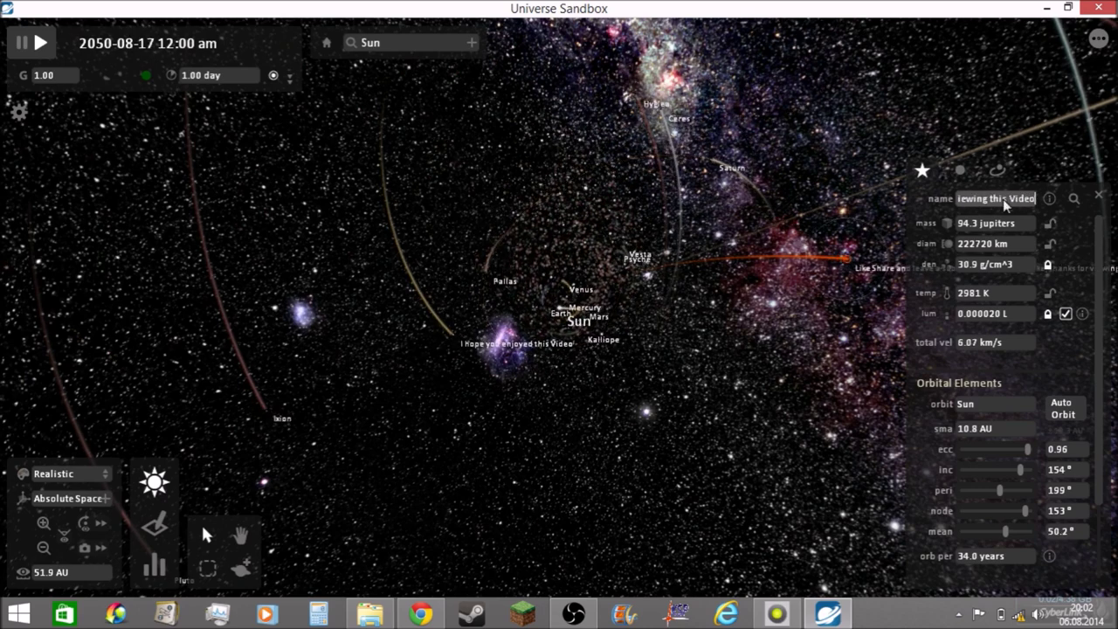
Close the properties panel and rotate the camera so both message labels are readable.
{"action": "left_click", "coordinate": [1099, 197]}
{"action": "left_click_drag", "start_coordinate": [711, 369], "coordinate": [657, 192]}
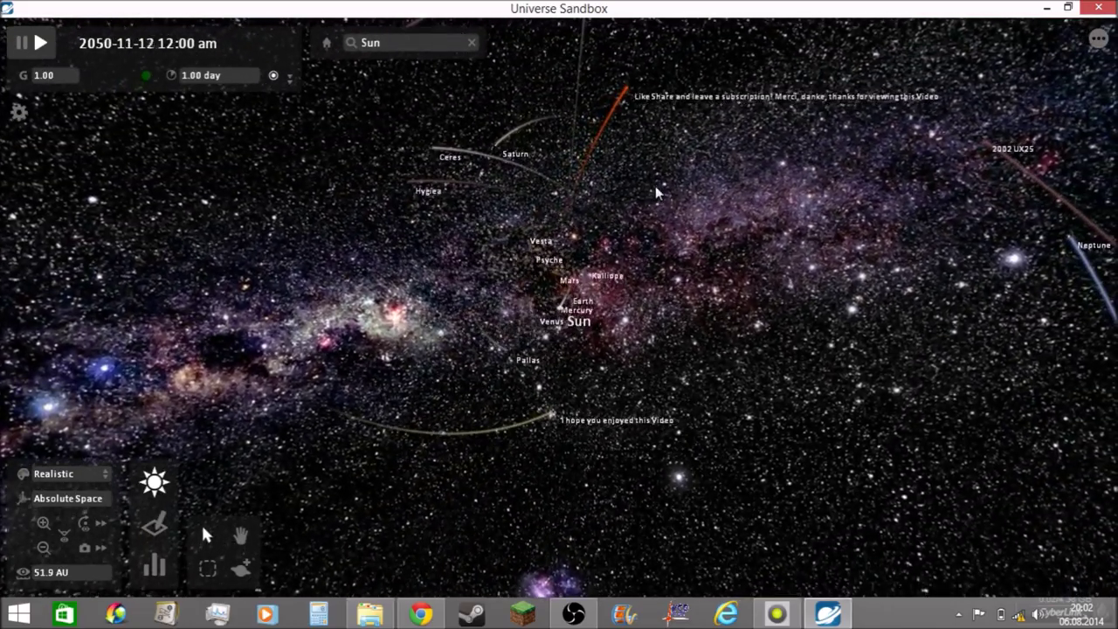